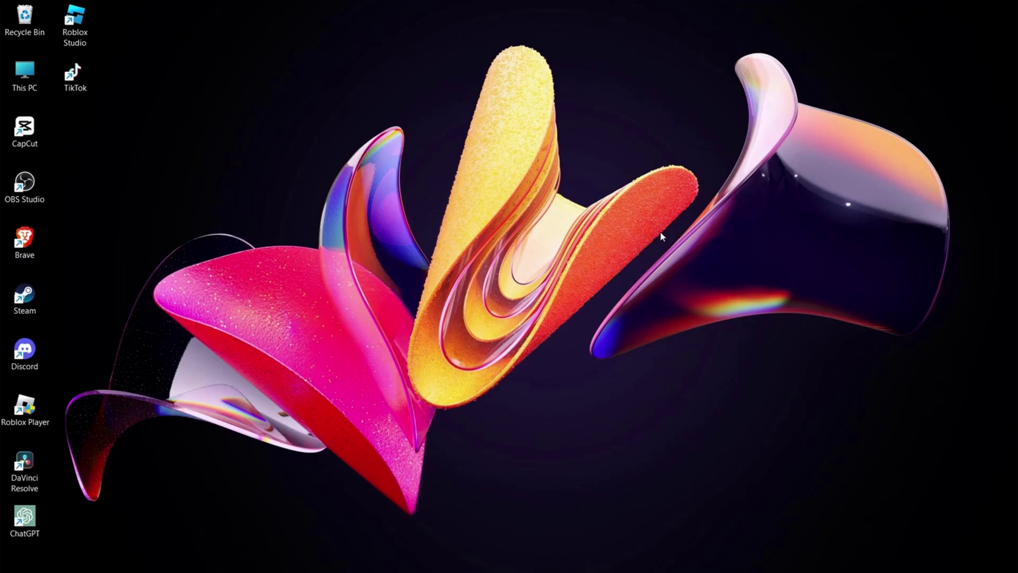
- Bring up the Run prompt and clear the prefilled 'cmd' to enter dxdiag
key(super+r)
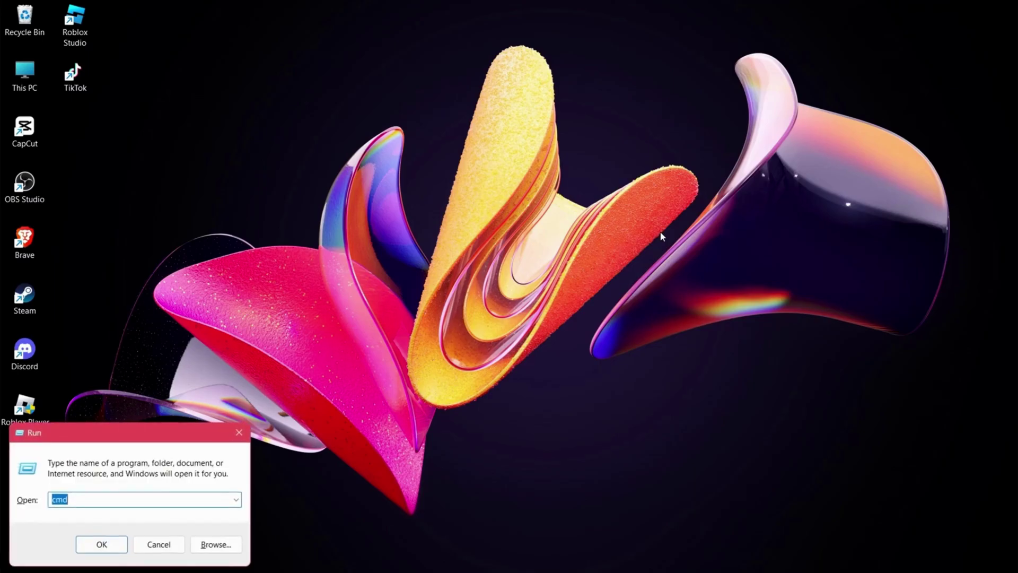
key(BackSpace)
text(dxdiag)
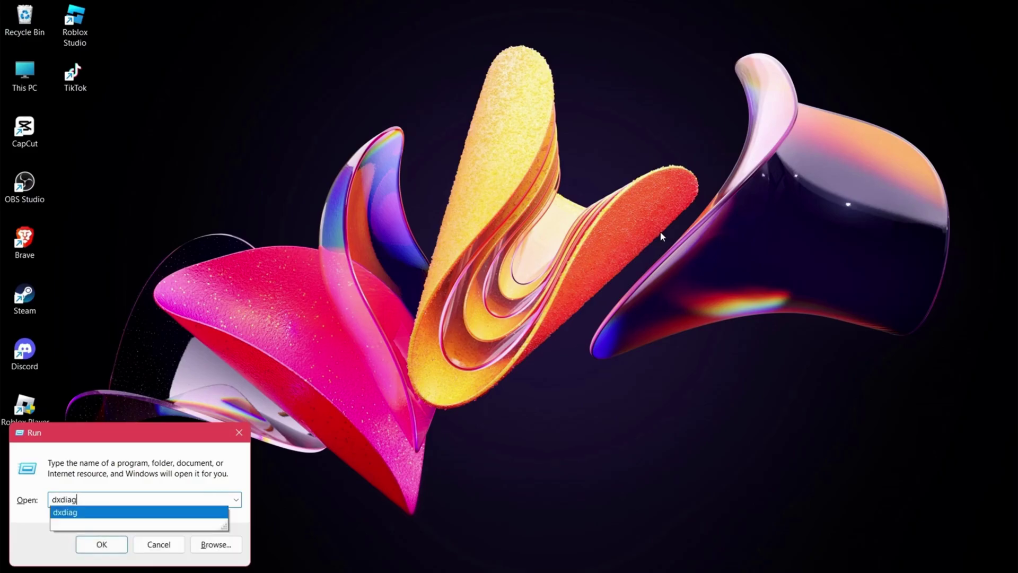
- Launch dxdiag and confirm 'No problems found' for the Intel UHD and GTX 1650 displays
key(Return)
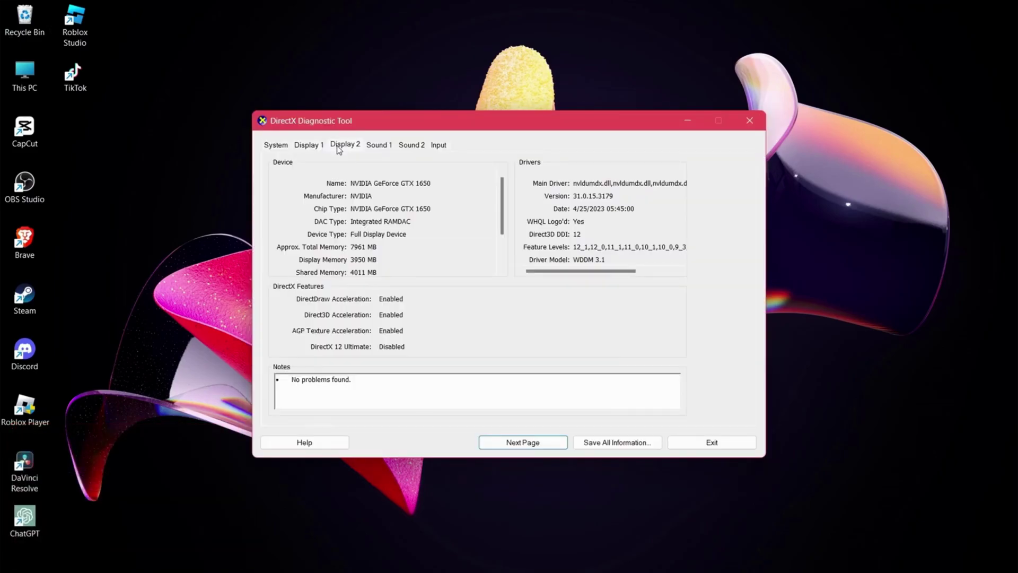
click(307, 144)
click(342, 147)
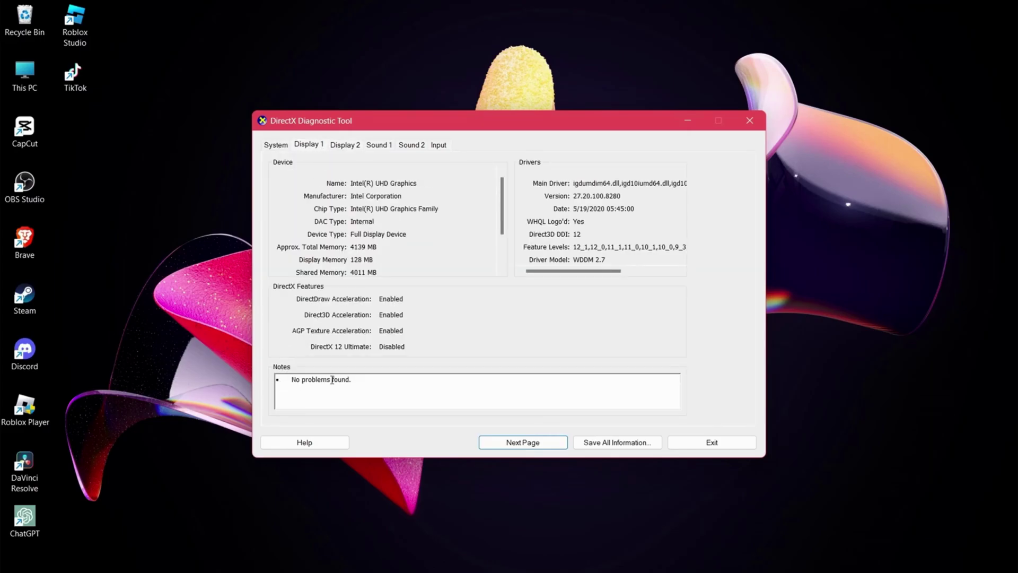
drag(363, 379, 286, 385)
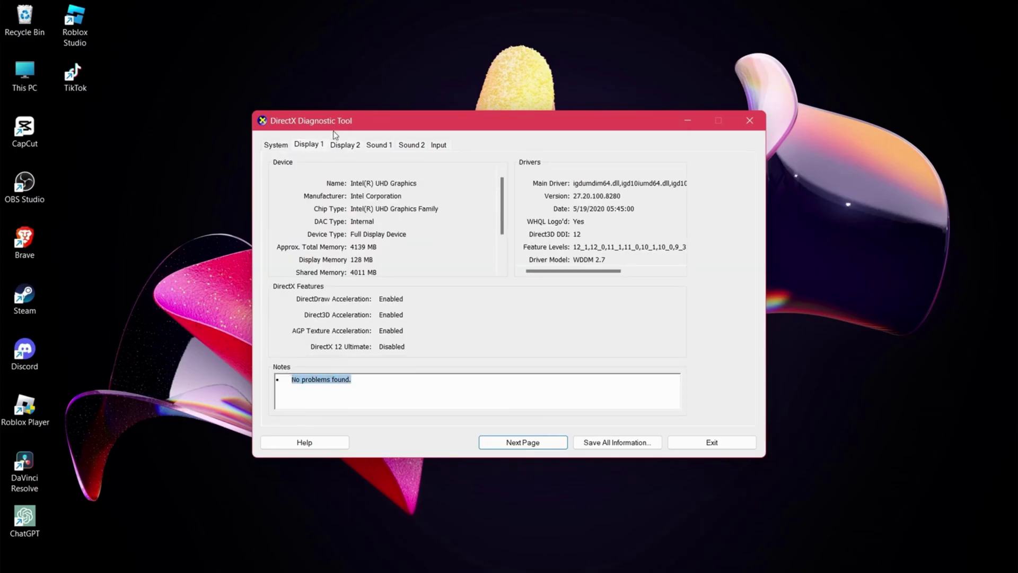
click(342, 144)
click(314, 147)
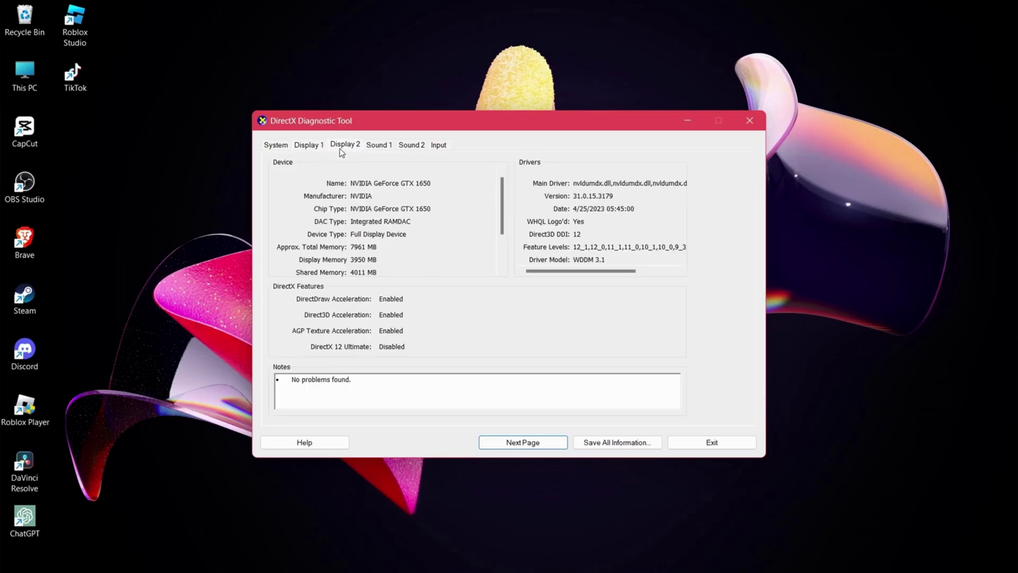
drag(357, 381, 294, 382)
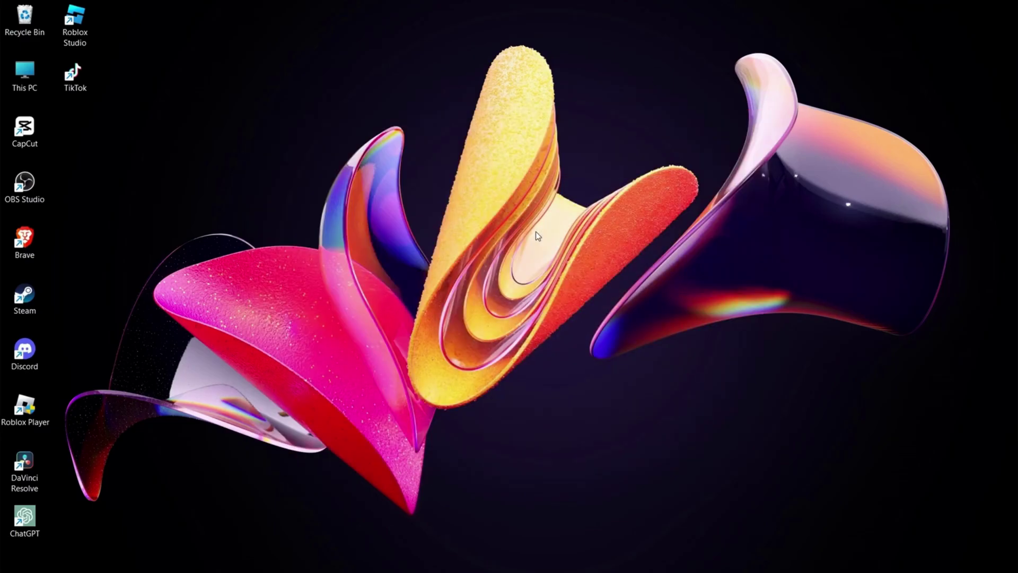
- Launch Device Manager from search and bring up options for Intel(R) UHD Graphics
key(super)
text(device)
key(Return)
right_click(82, 165)
- Review Intel UHD Graphics status and driver details, then the GTX 1650 properties
click(126, 243)
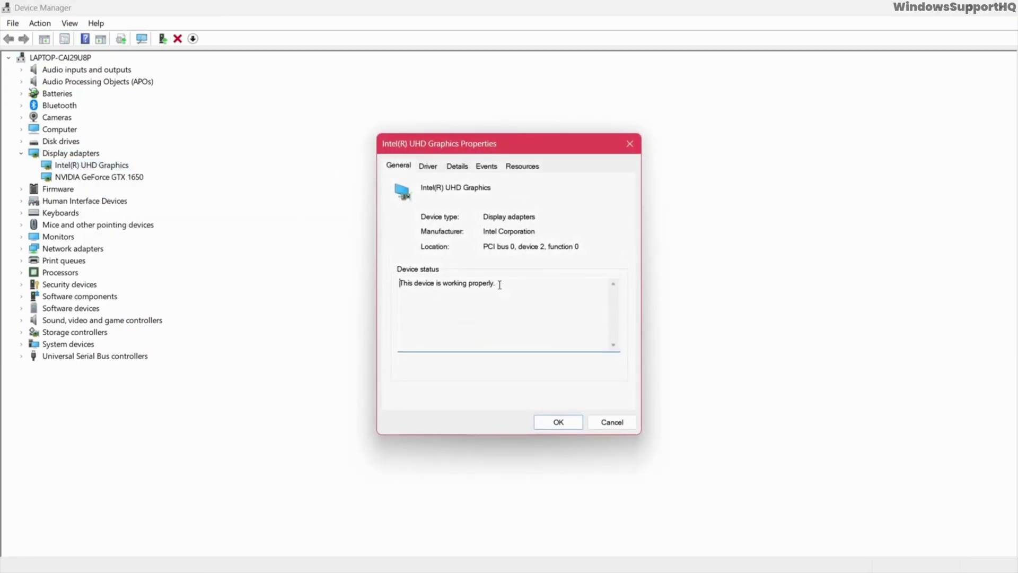
click(428, 168)
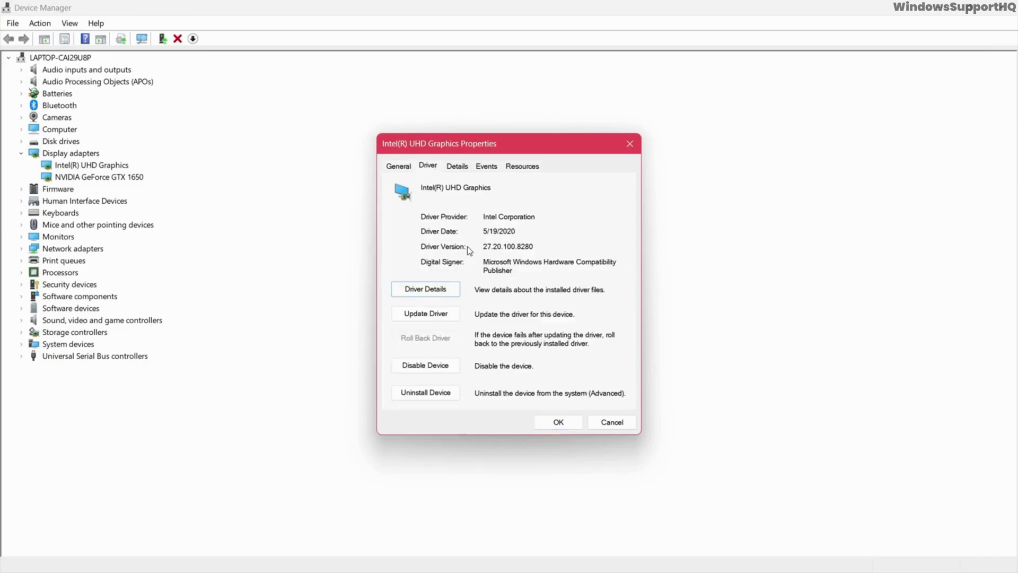
click(209, 262)
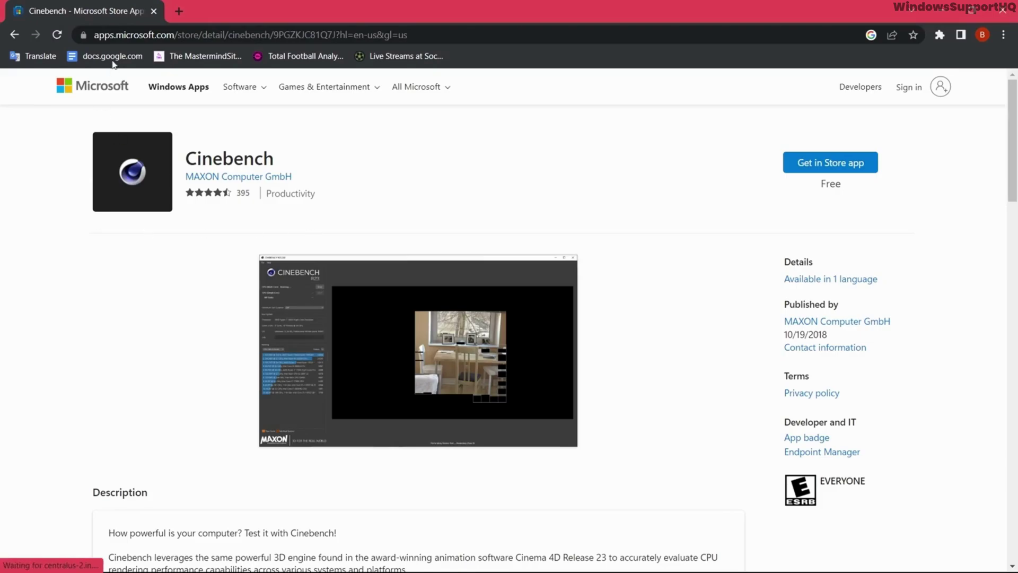
- Add new tabs loading the 3DMark and Geekbench sites alongside Cinebench
click(177, 11)
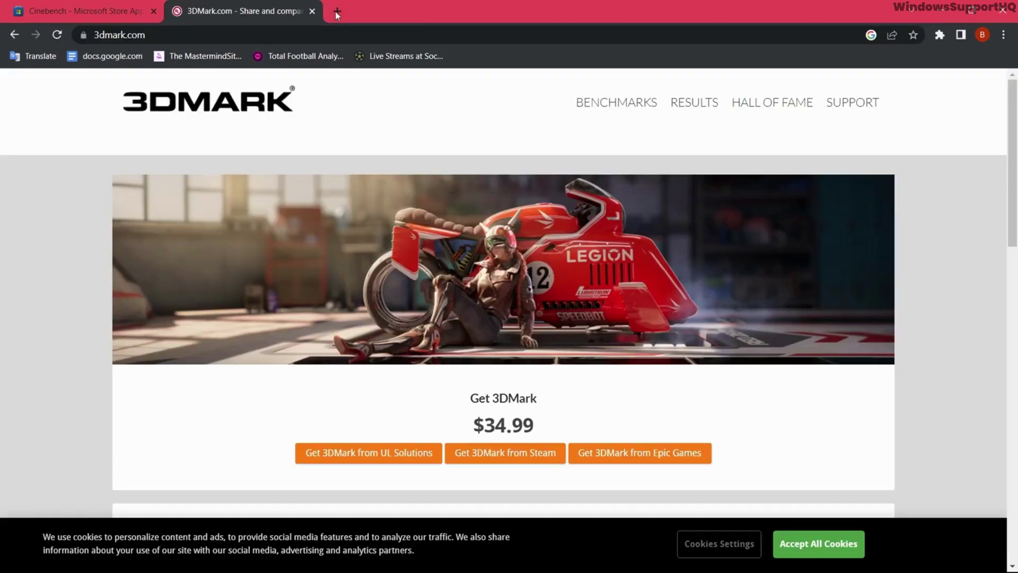
click(334, 12)
text(g)
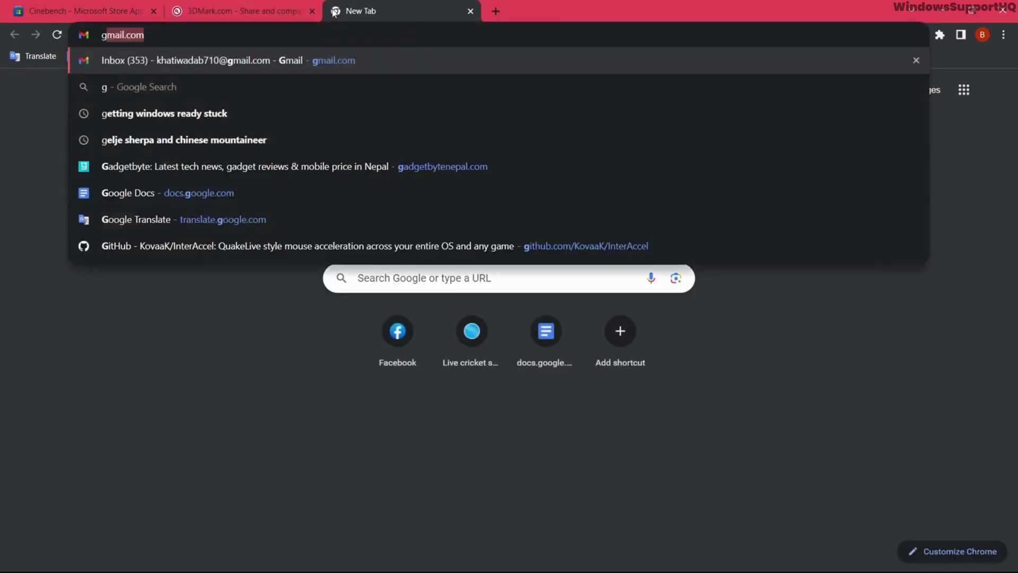
text(eek)
key(Return)
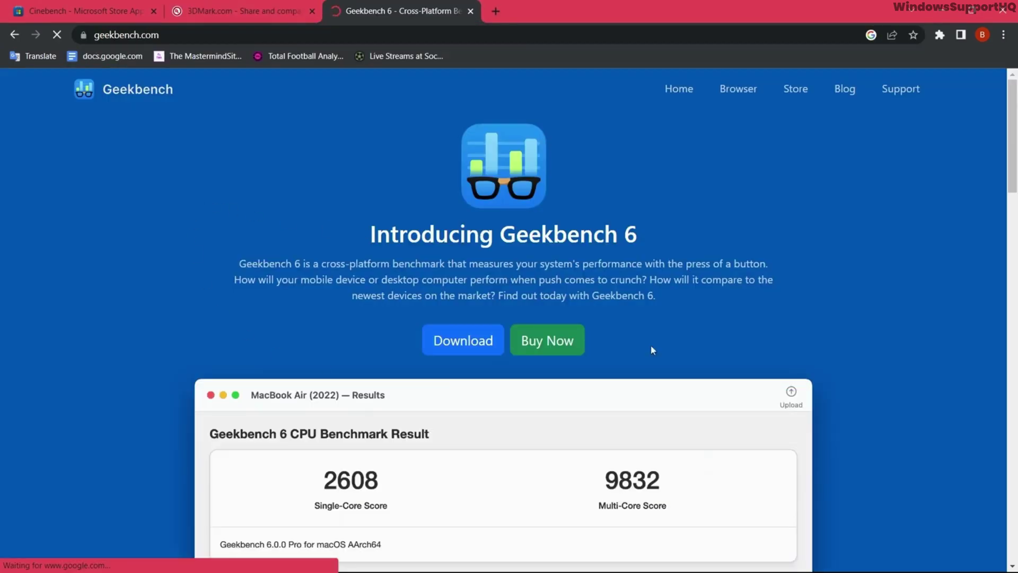
- Switch among the Cinebench, 3DMark and Geekbench tabs to review each site
click(239, 11)
click(88, 10)
click(176, 10)
key(ctrl+Tab)
click(175, 11)
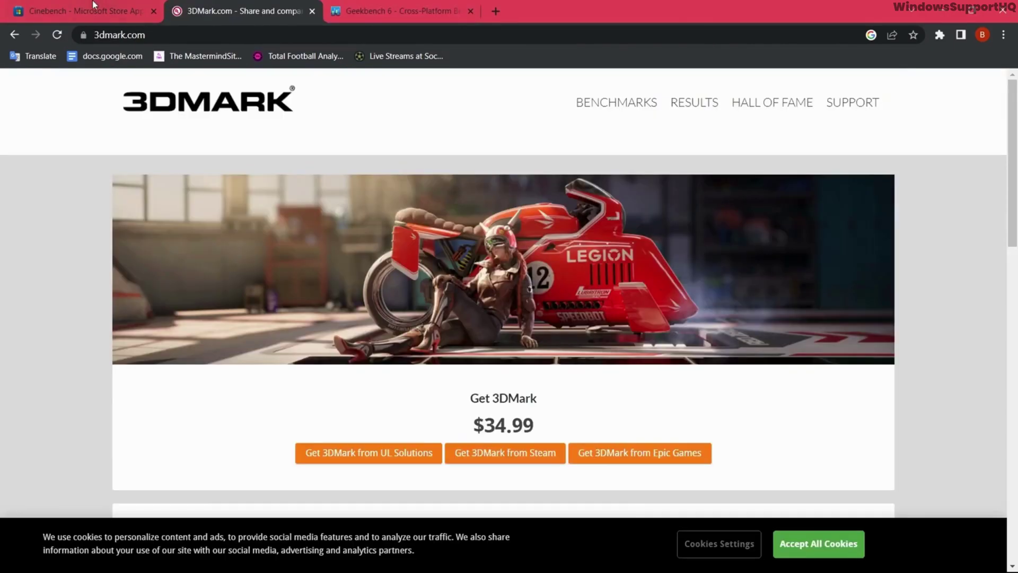
click(94, 7)
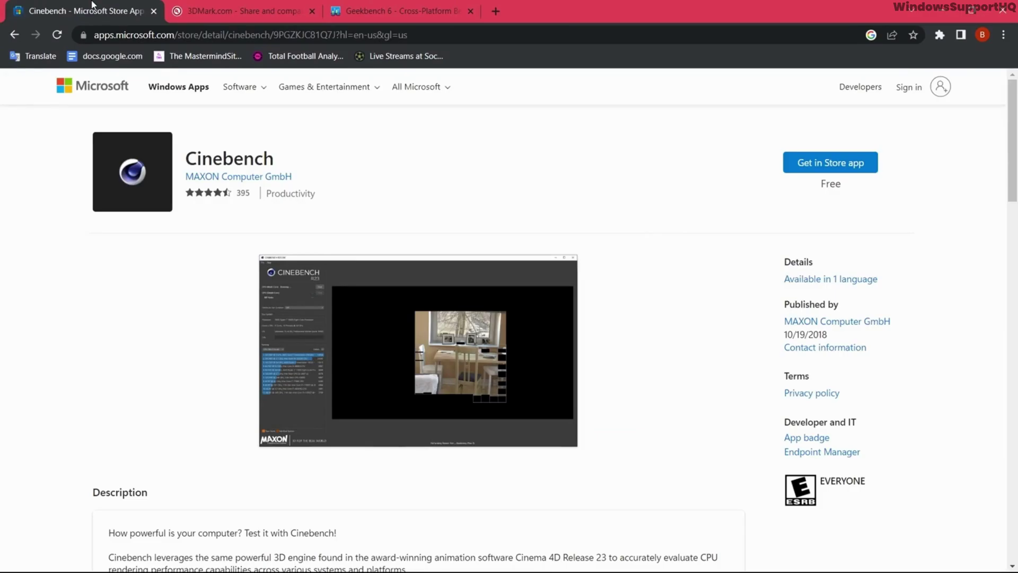
click(227, 8)
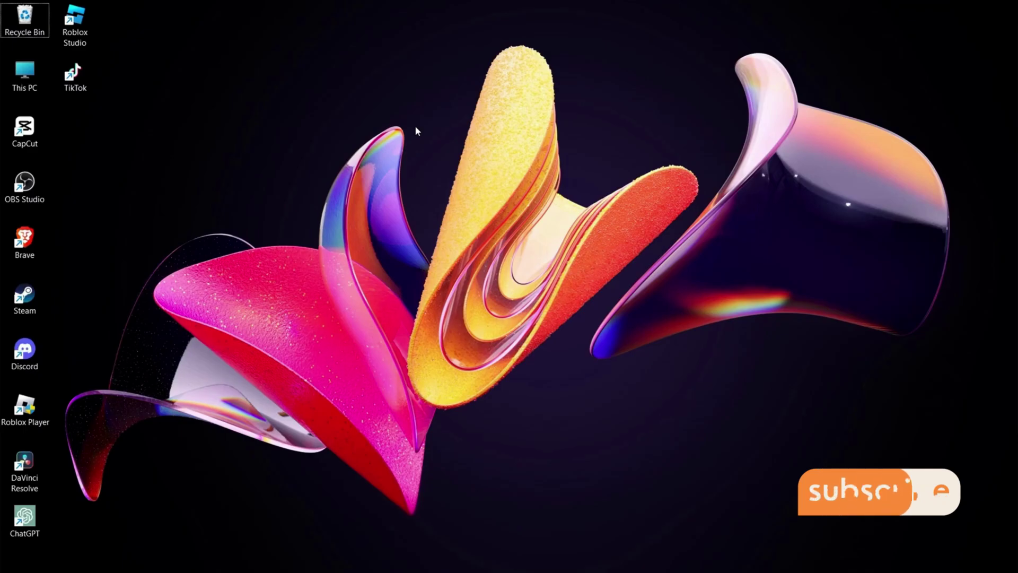